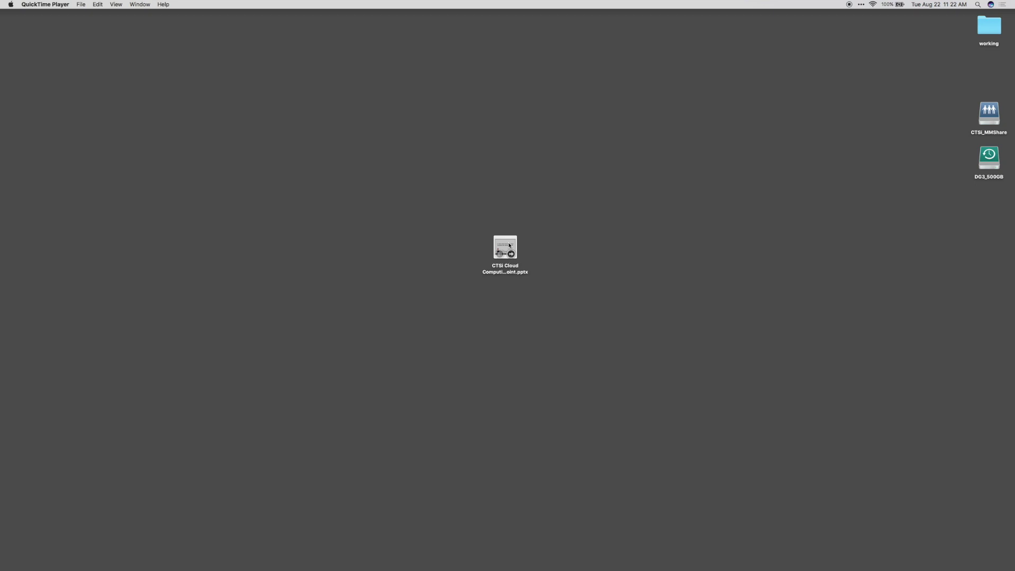
After the intro ends, select the CTSi Cloud Computing .pptx file on the desktop
click(510, 245)
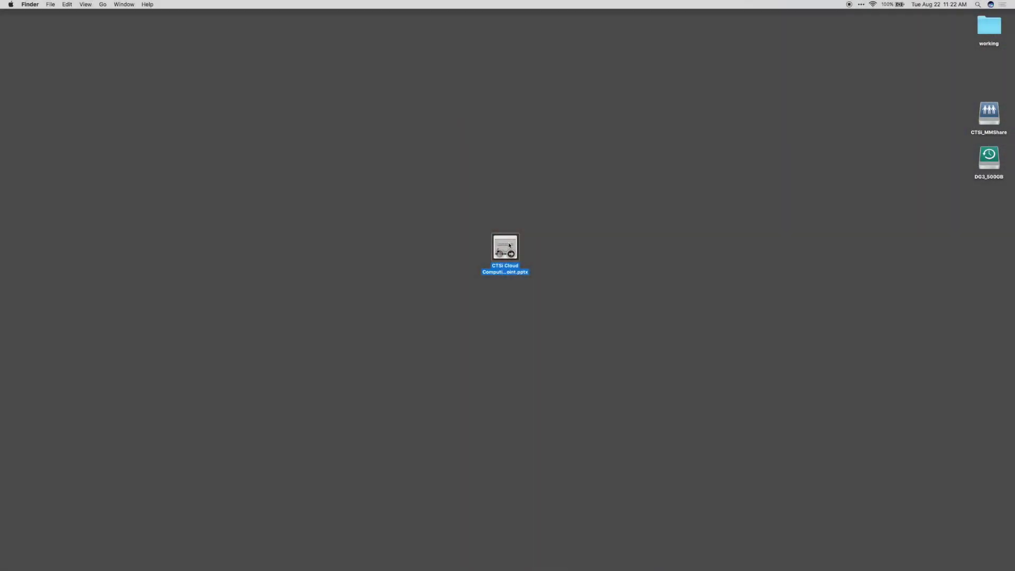
Open the CTSi cloud computing .pptx in Keynote using Open With
right_click(510, 246)
mouse_move(518, 255)
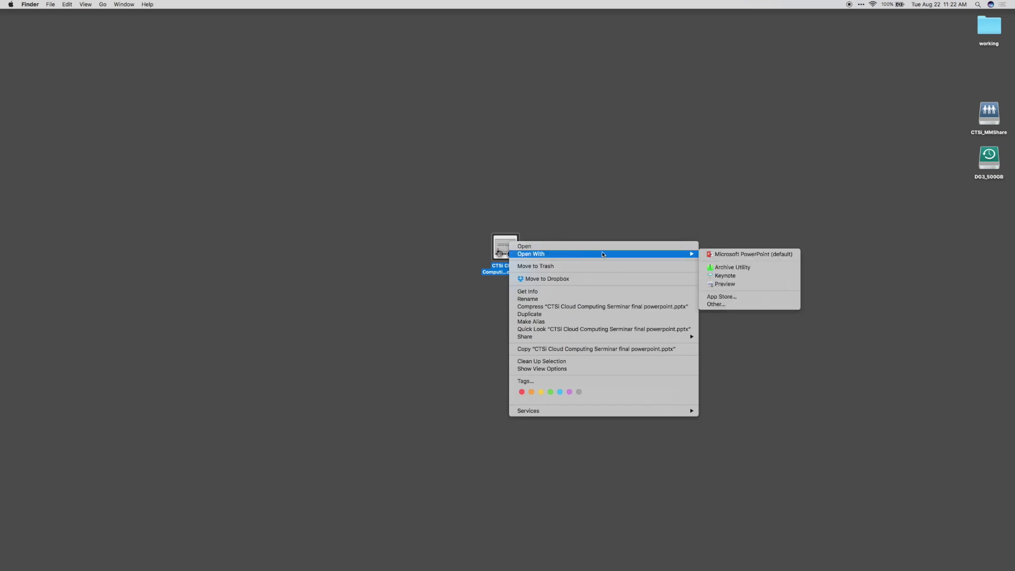
click(726, 277)
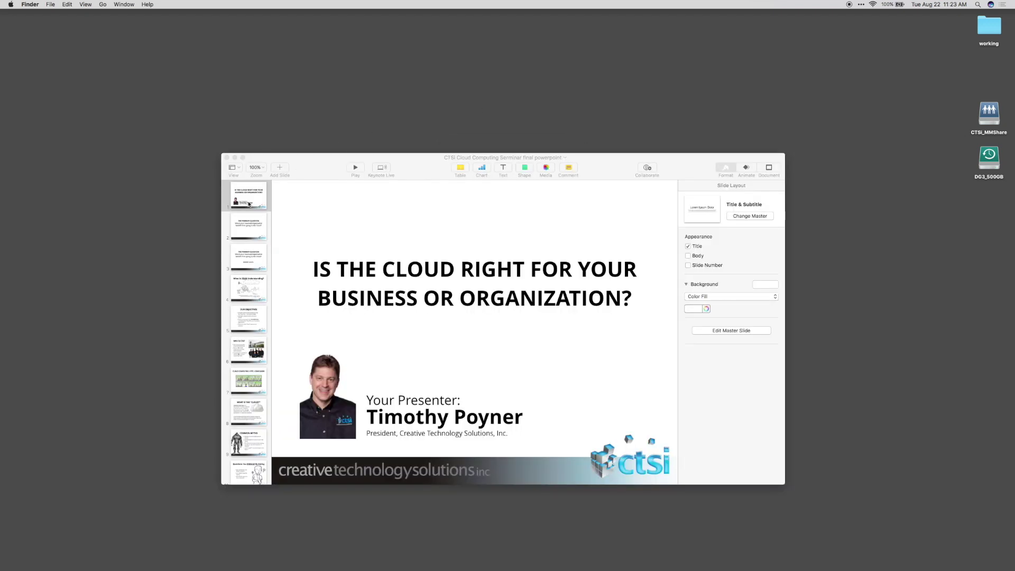
Show the slide navigator thumbnails beside the title slide
click(233, 167)
click(243, 184)
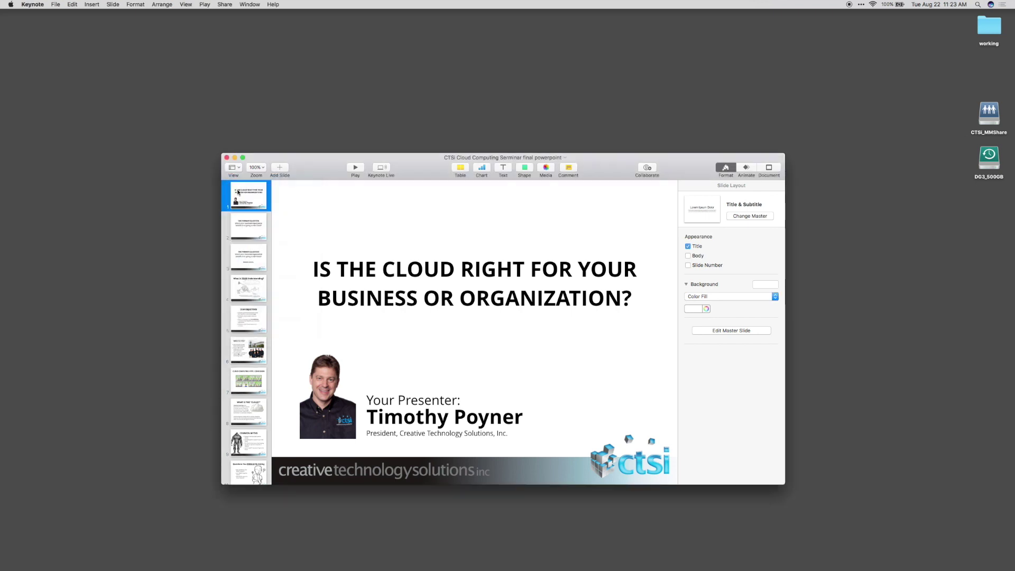
drag(271, 205, 189, 200)
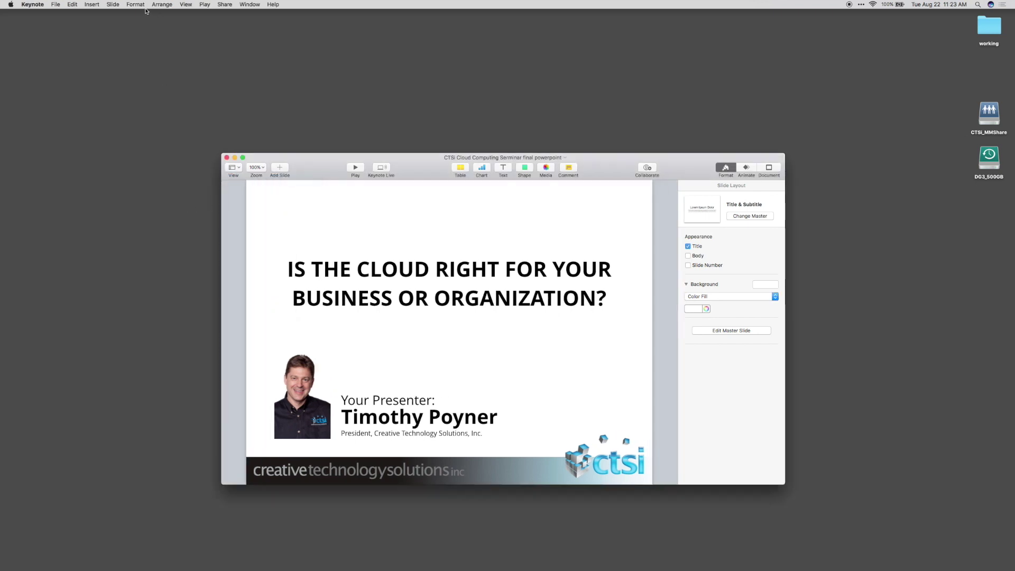
click(185, 5)
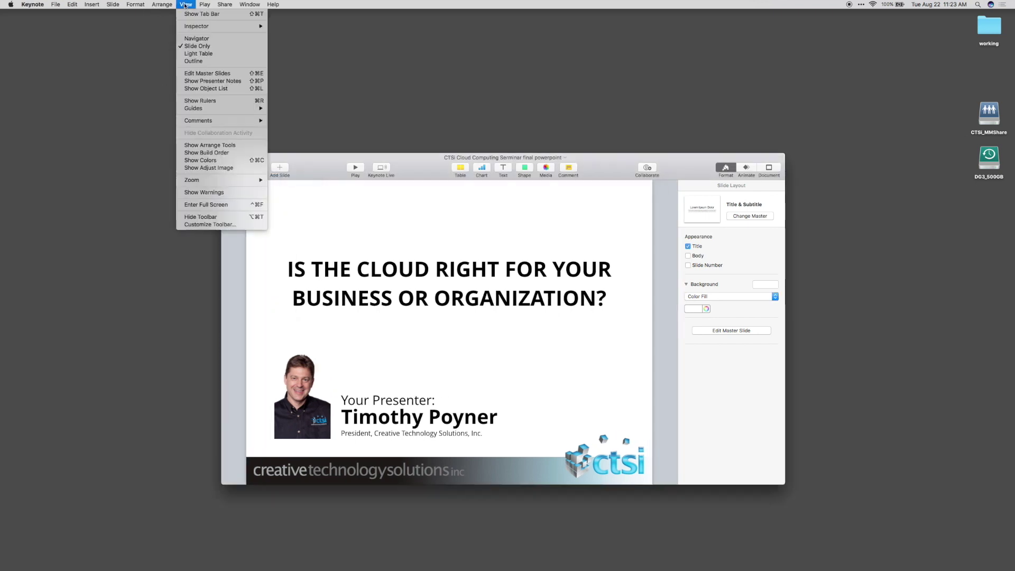
click(193, 39)
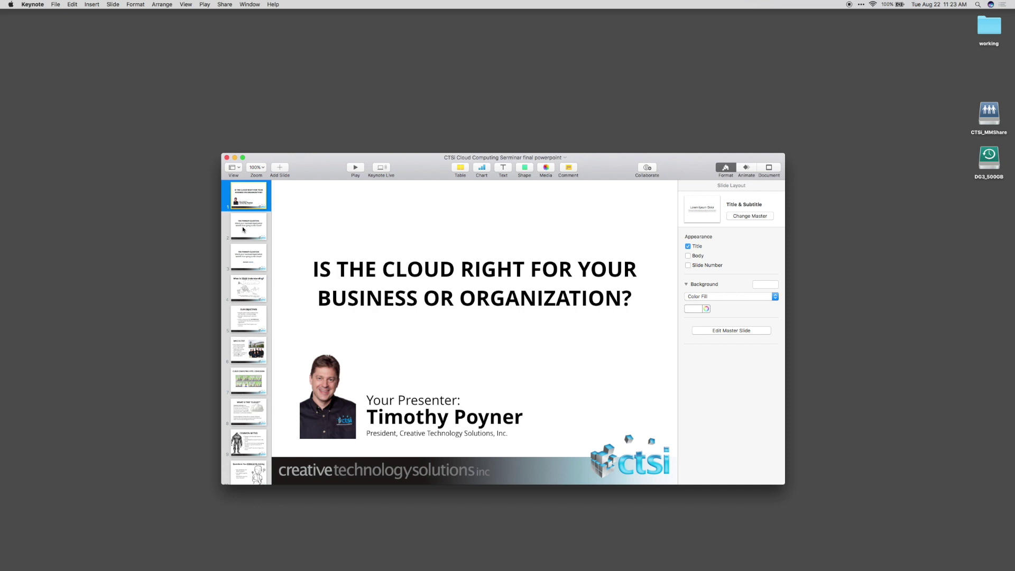
Go to slide 2, 'THE PRIMARY QUESTION', and select all slides in the deck
click(242, 229)
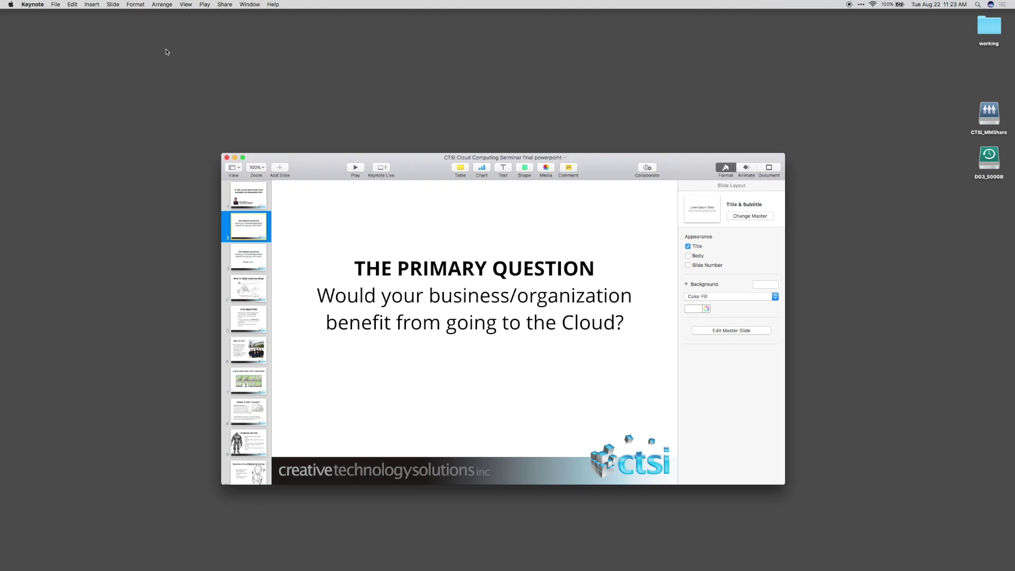
click(74, 5)
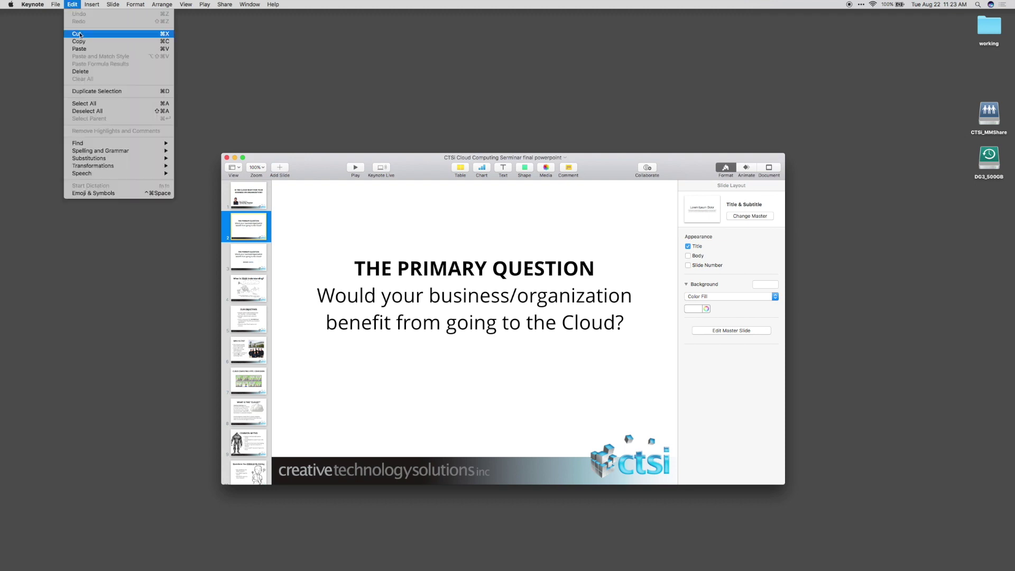
click(98, 104)
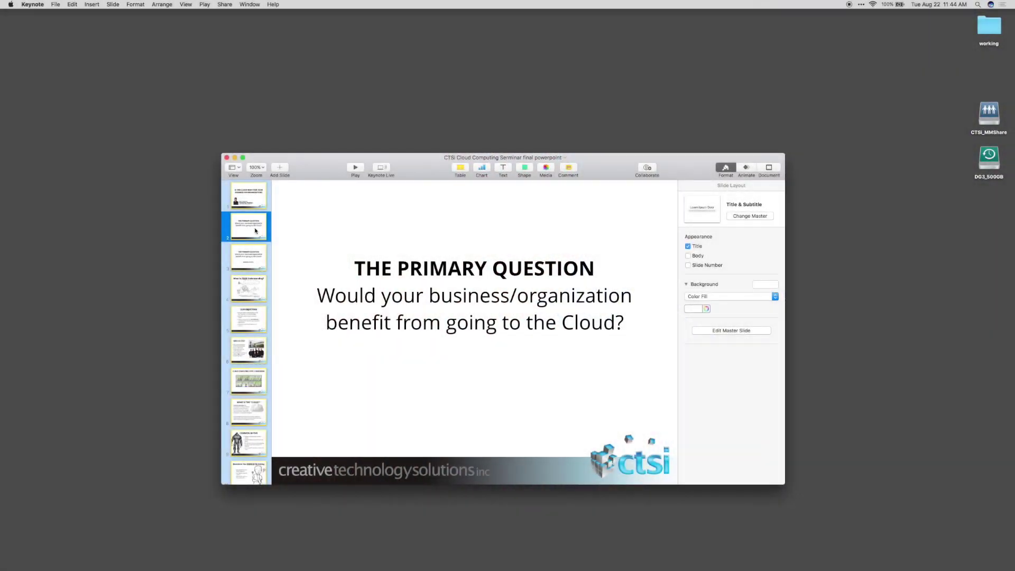
Preview the Confetti transition, then apply Fade Through Color to the selected slides
click(747, 169)
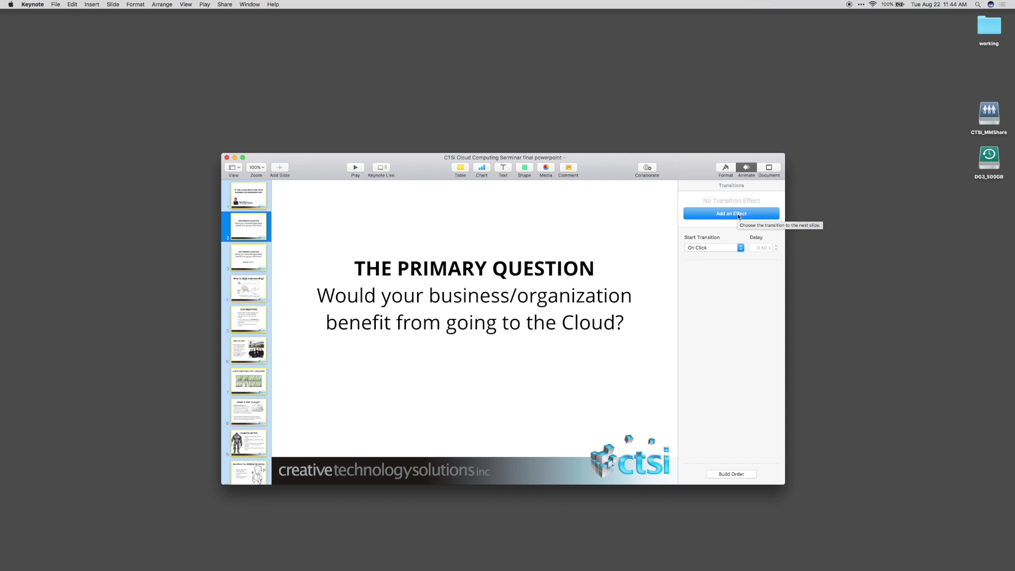
click(738, 216)
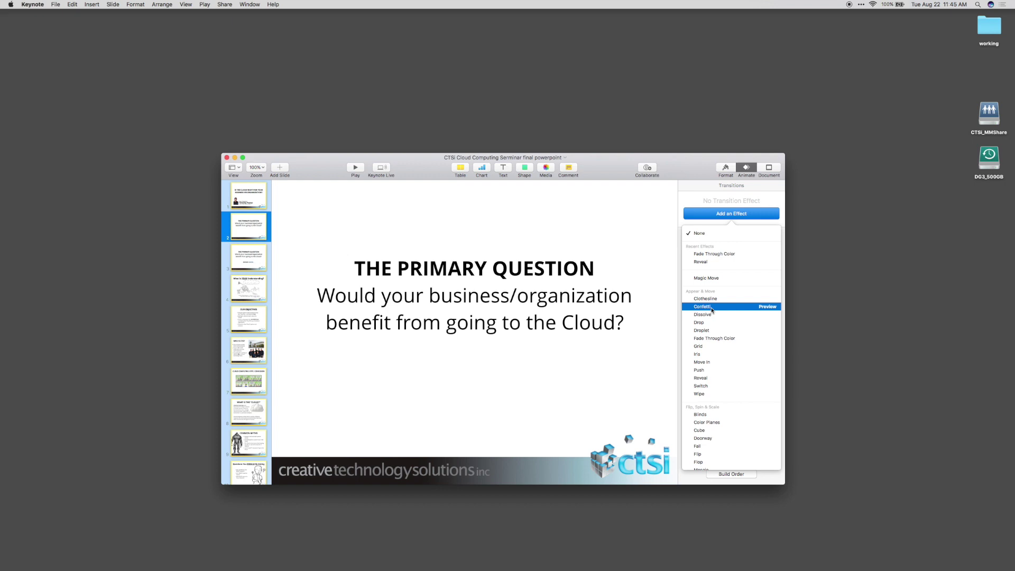
click(765, 308)
click(703, 339)
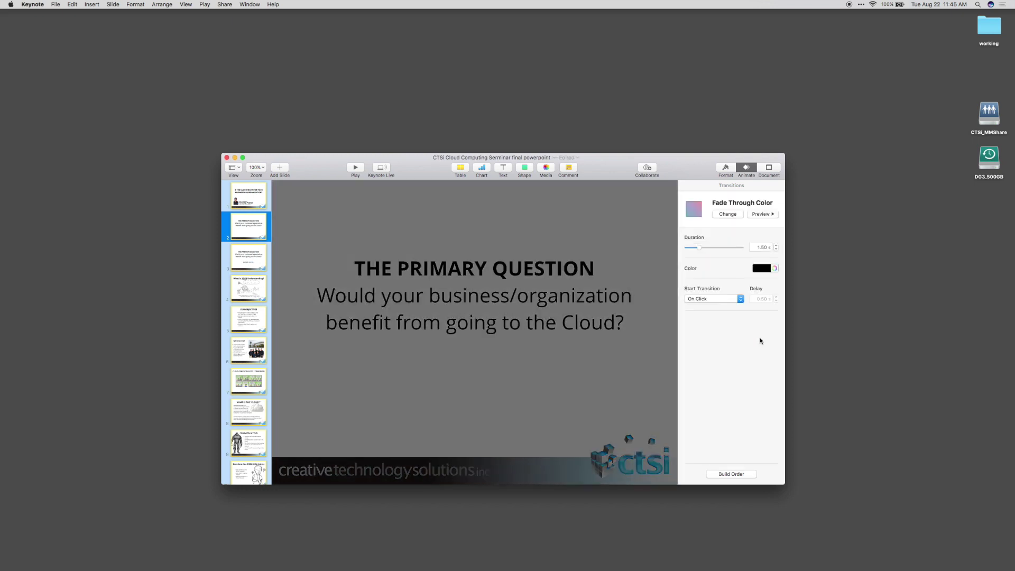
Remove the transition and reapply Fade Through Color to the slides
click(739, 216)
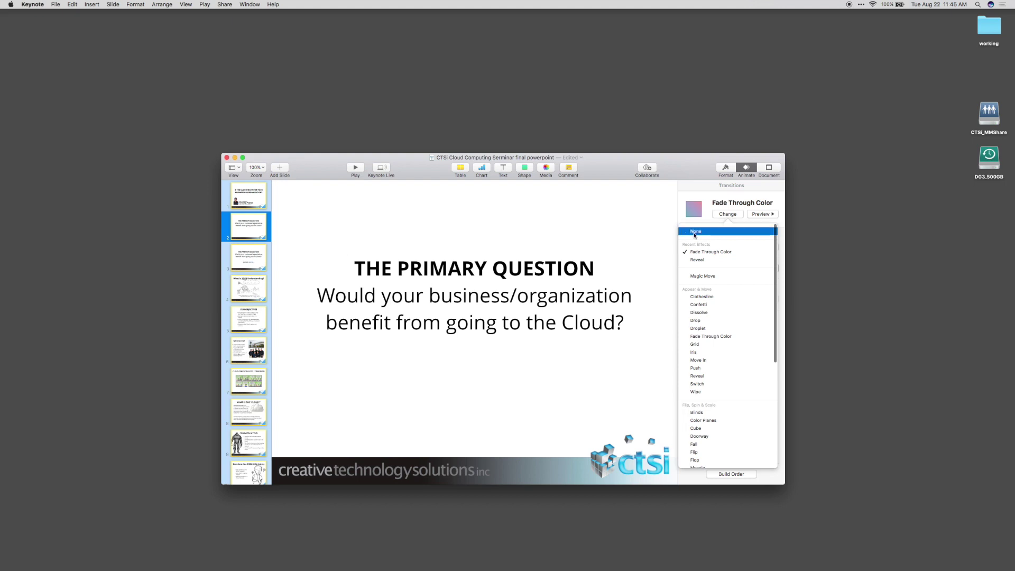
click(695, 233)
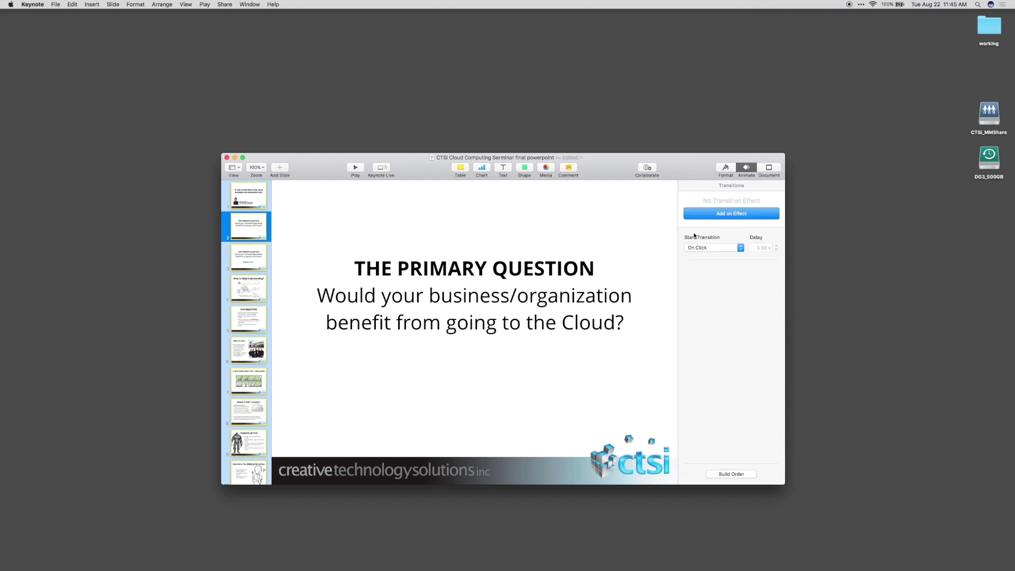
click(717, 214)
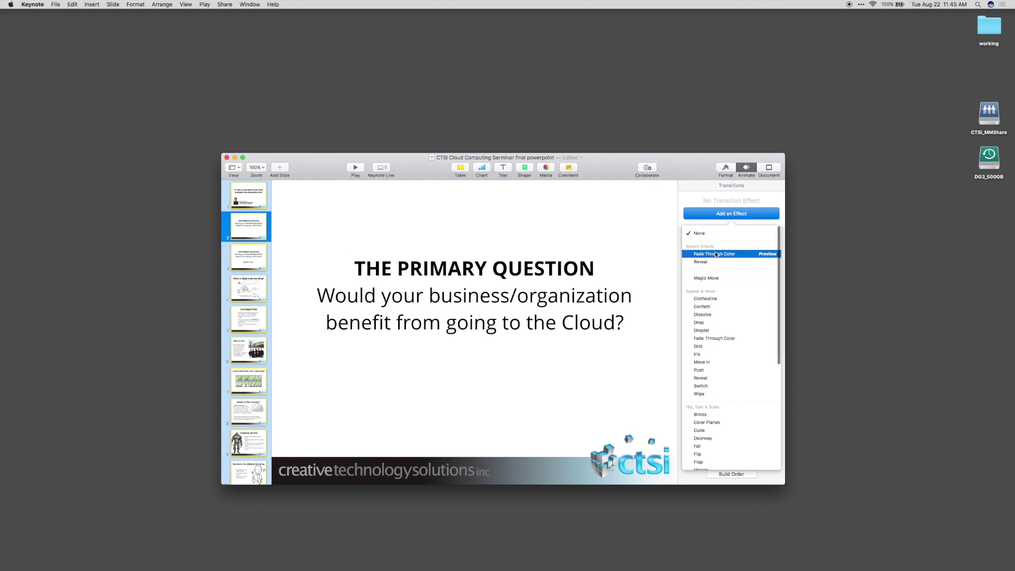
click(719, 338)
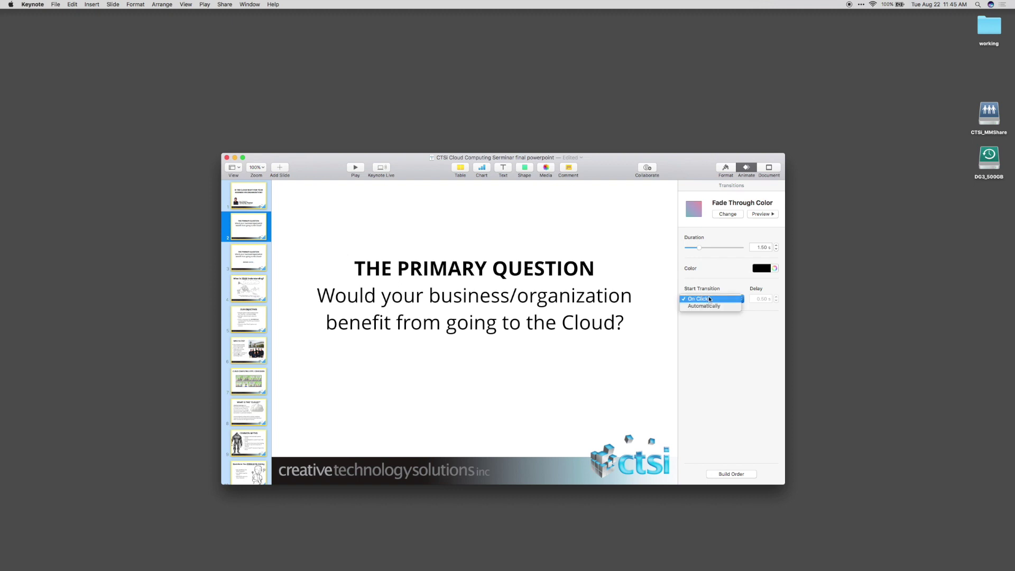
Make the transition start automatically after a 6.00 s delay
click(710, 306)
click(758, 299)
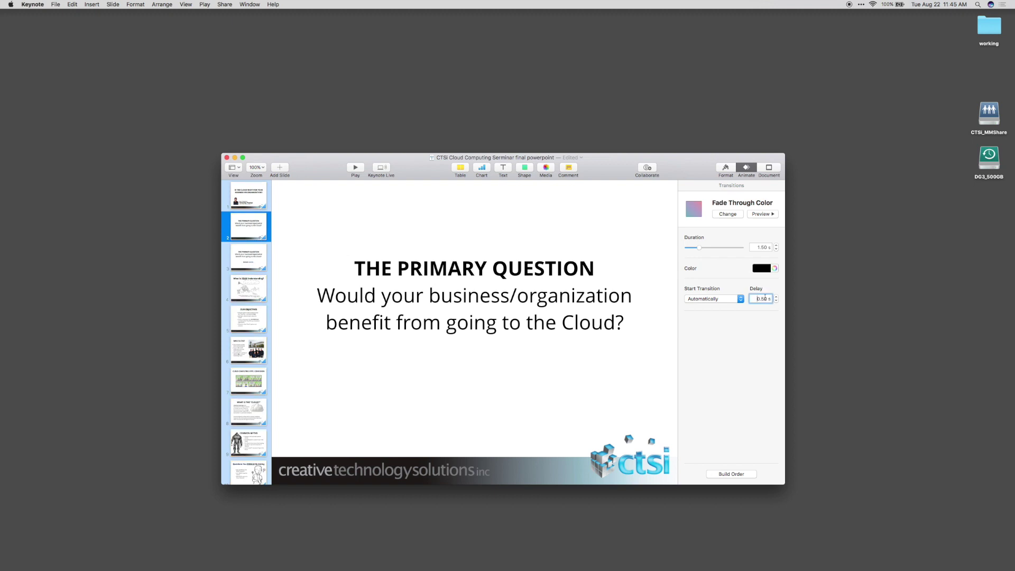
click(760, 299)
key(BackSpace)
click(247, 197)
click(181, 4)
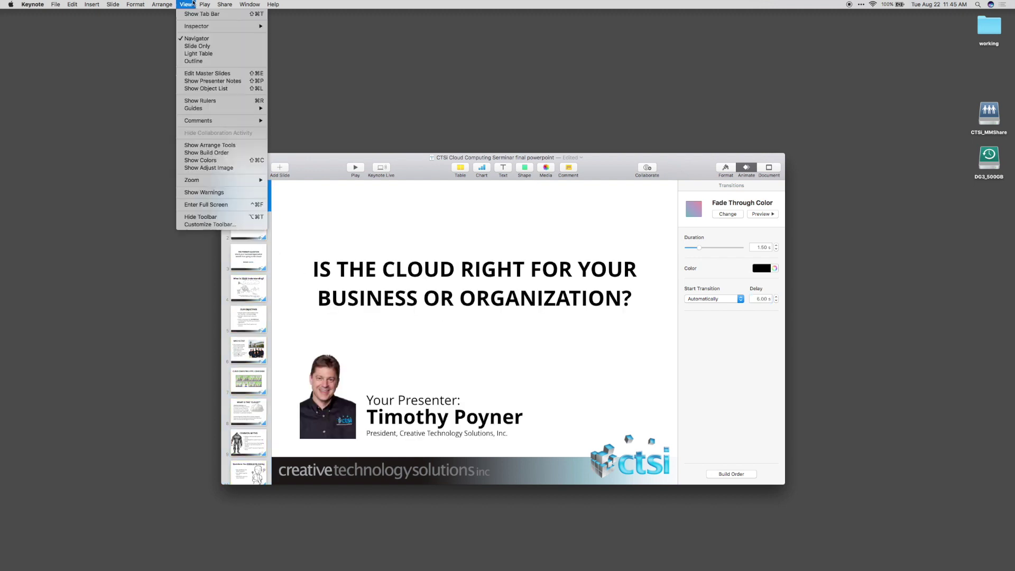
click(210, 14)
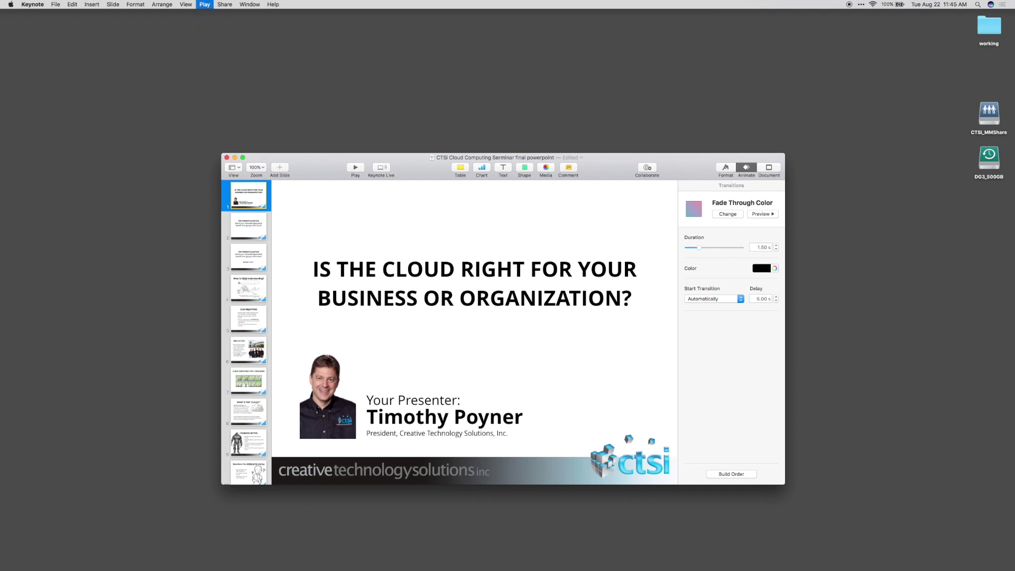
key(Right)
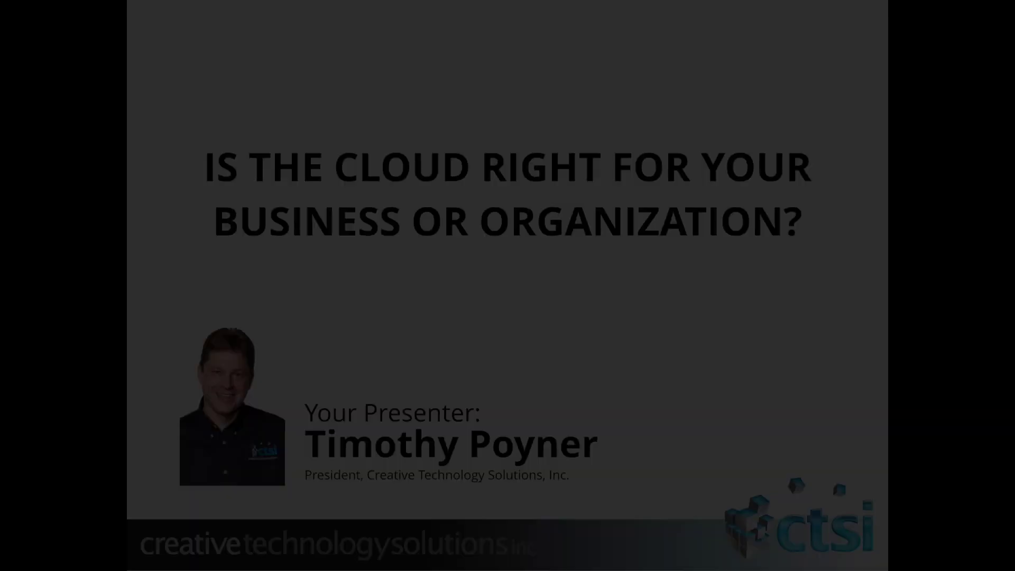
key(Escape)
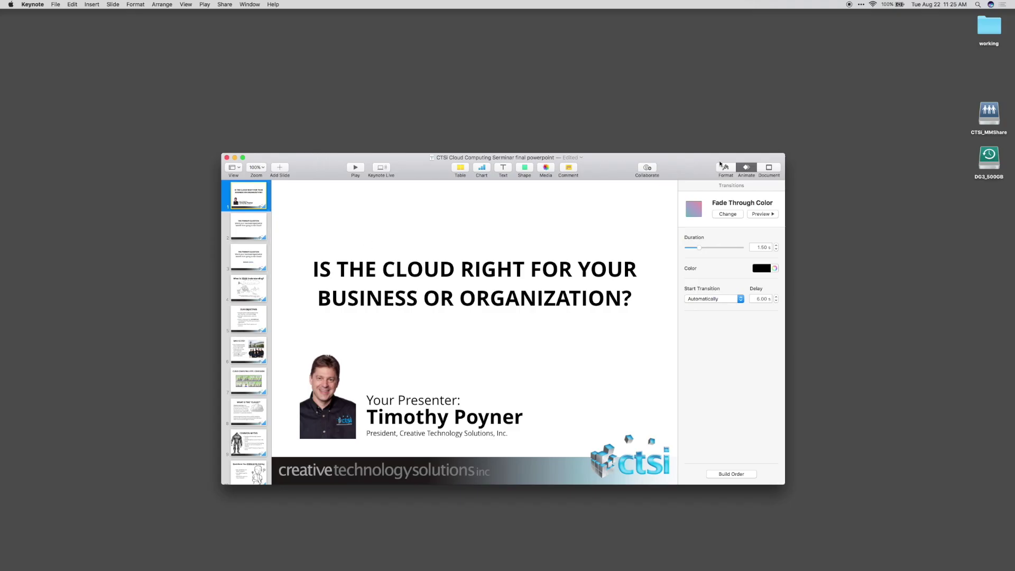
Turn on Loop slideshow in the Document settings and test-play the deck
click(769, 167)
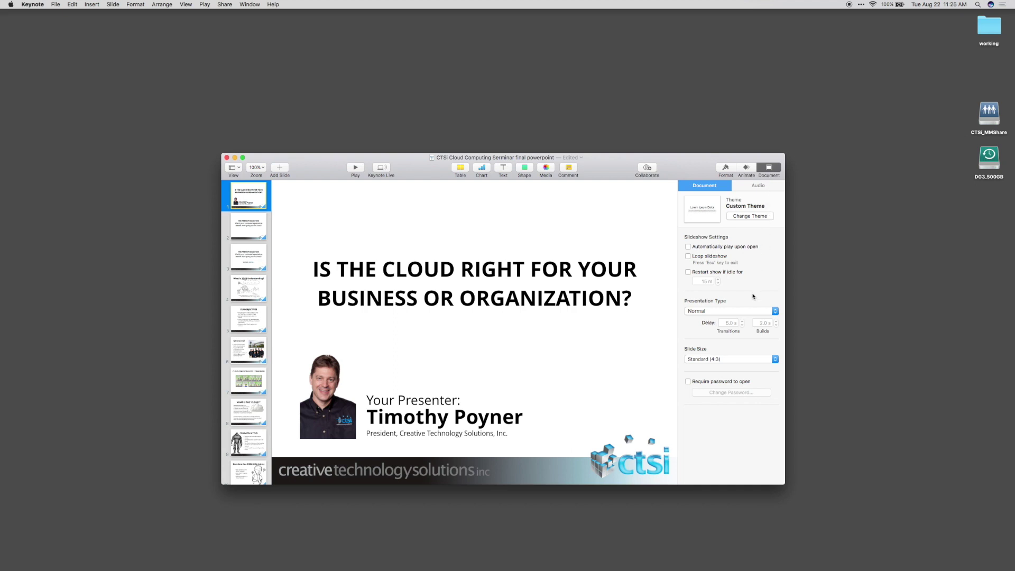
click(688, 257)
key(alt+super+p)
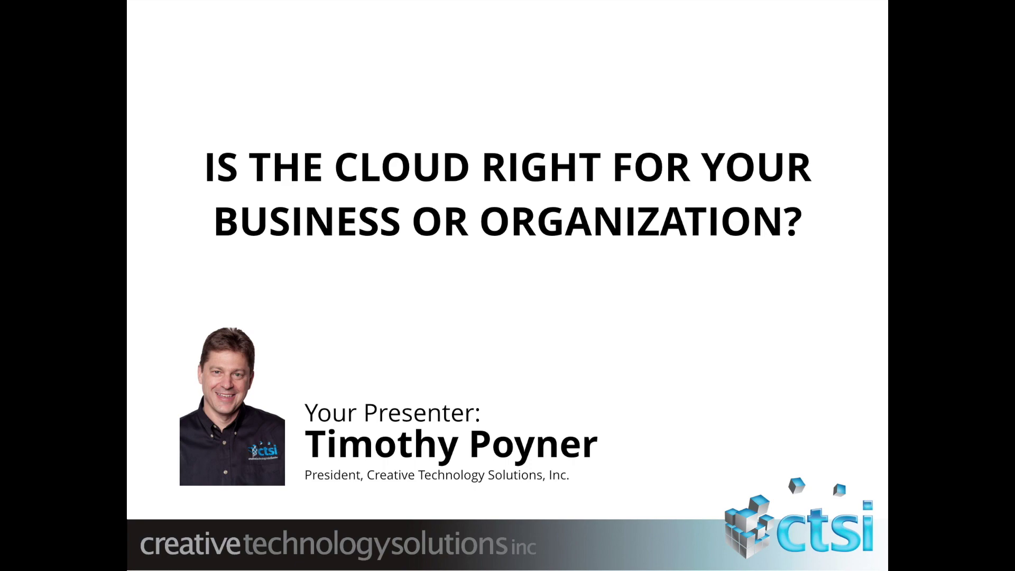
key(Escape)
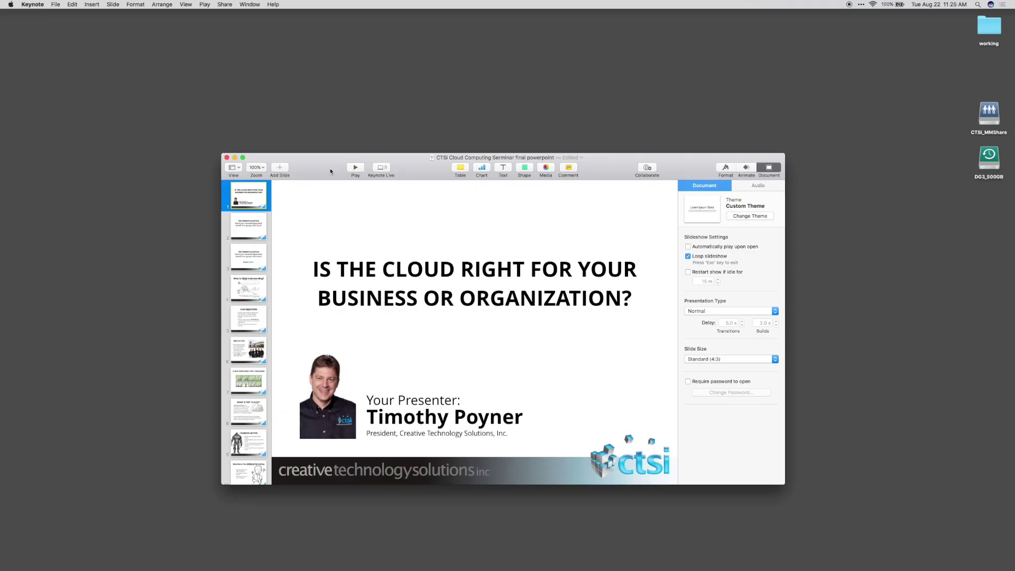
Start a Self-Playing QuickTime export with slides advancing every 6 seconds
click(55, 5)
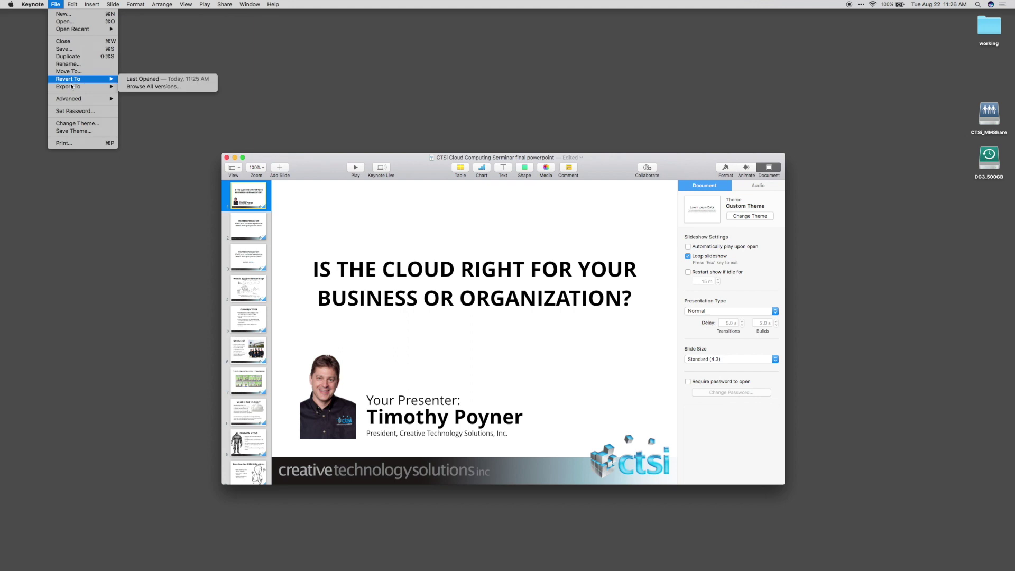
mouse_move(80, 86)
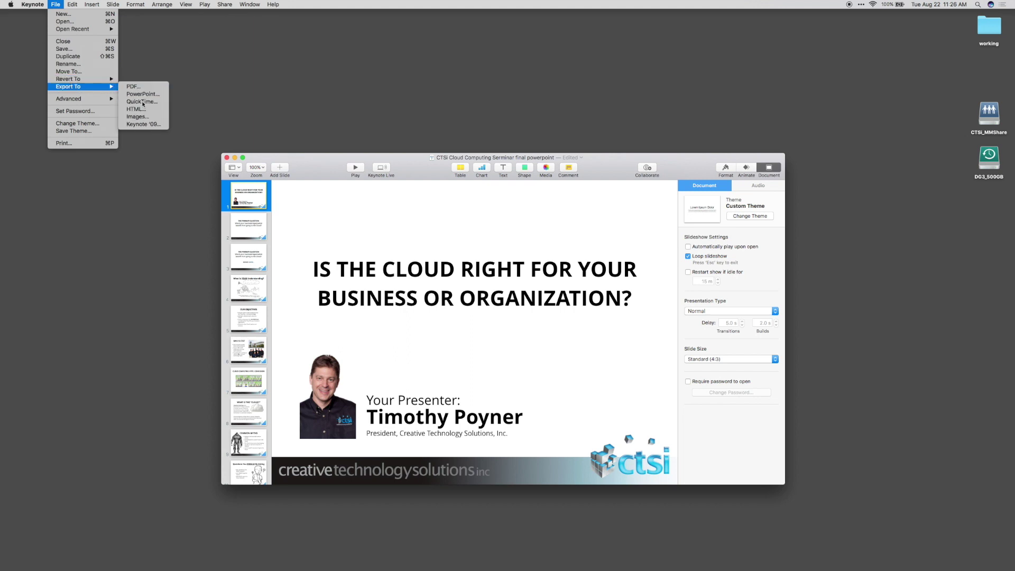
click(394, 232)
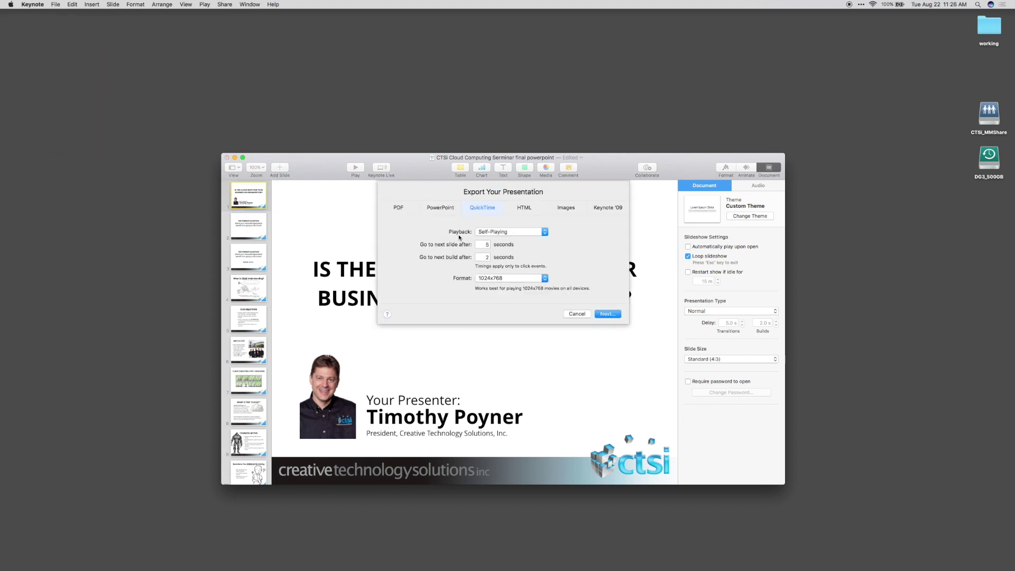
double_click(486, 244)
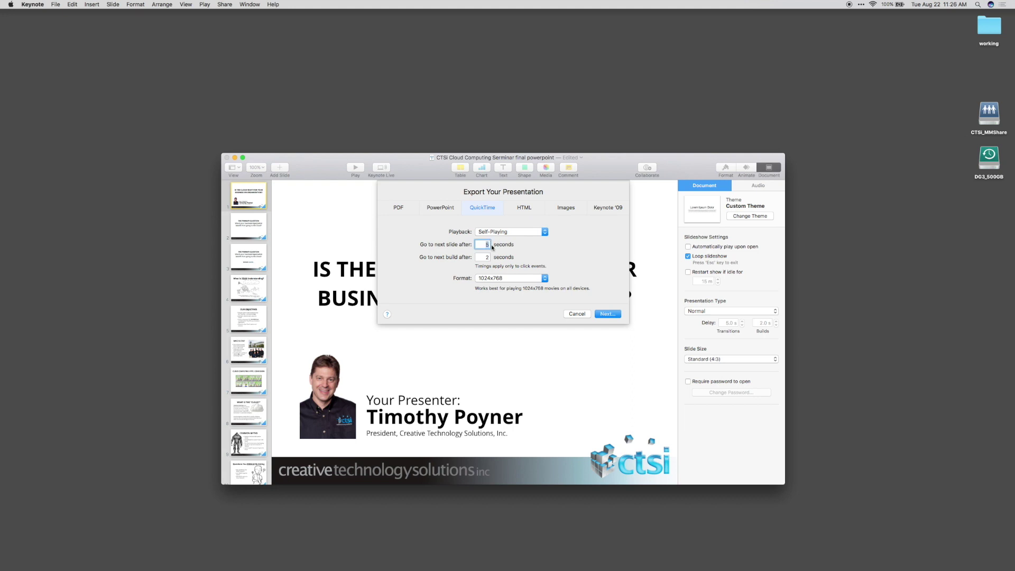